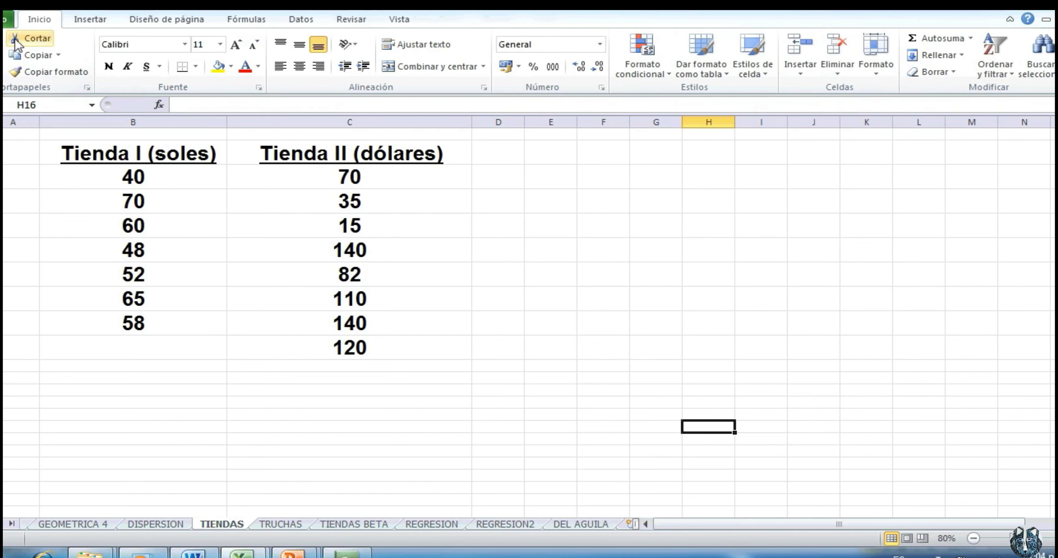
Start a descriptive statistics (Estadística descriptiva) analysis with input range B2:C10, treating the first row as labels.
left_click(302, 23)
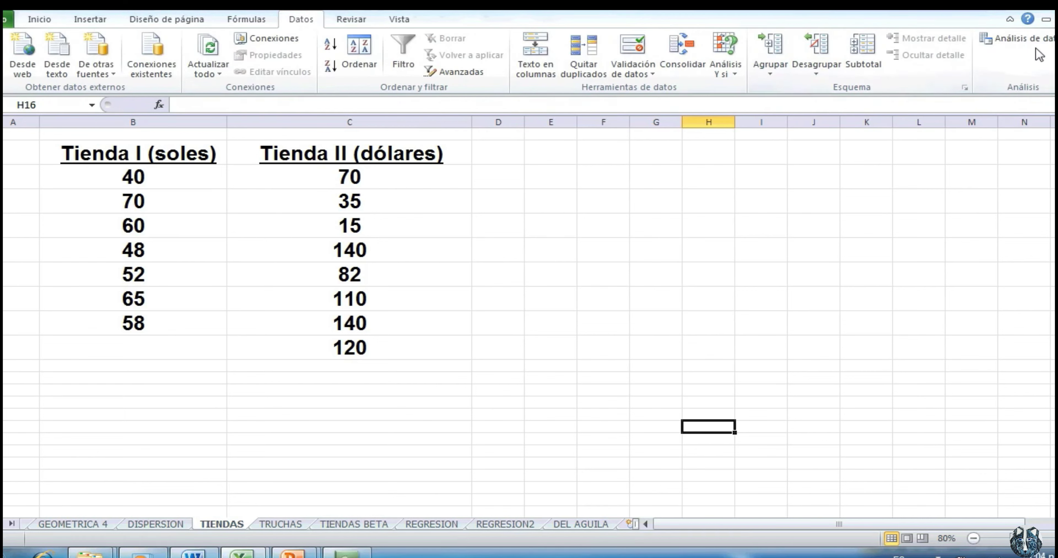
left_click(1041, 39)
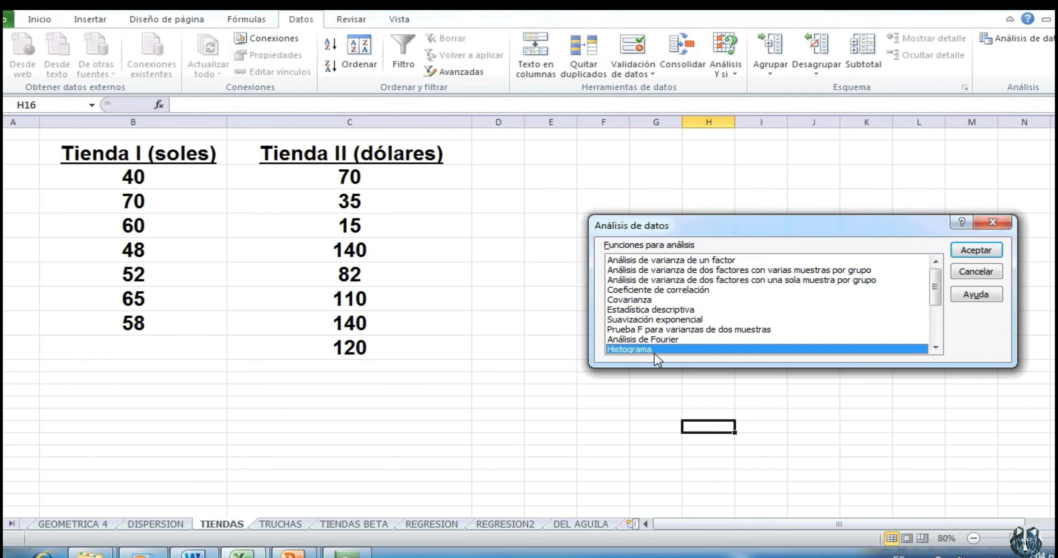
left_click(683, 311)
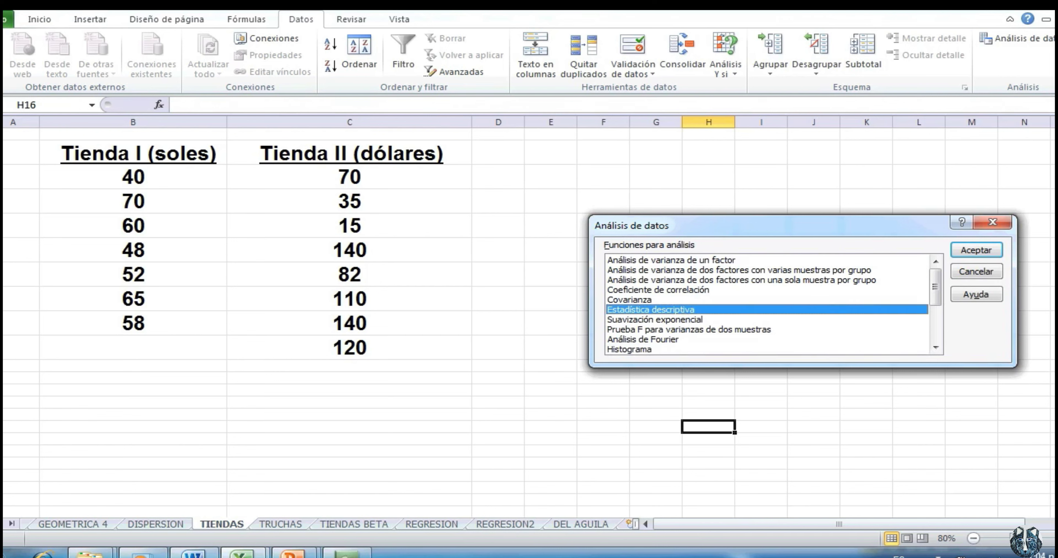
left_click(980, 253)
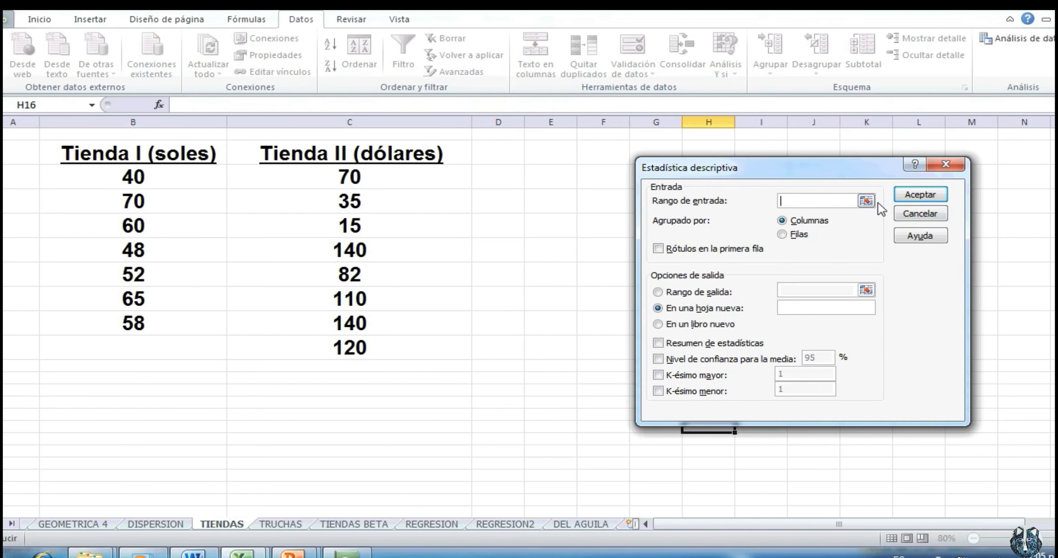
left_click(865, 201)
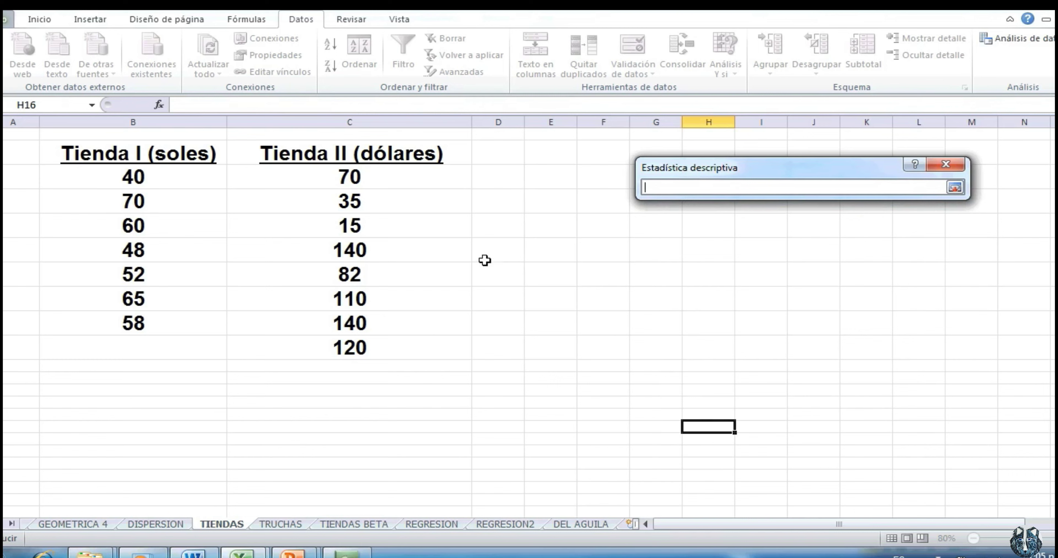
left_click_drag(83, 154, 367, 349)
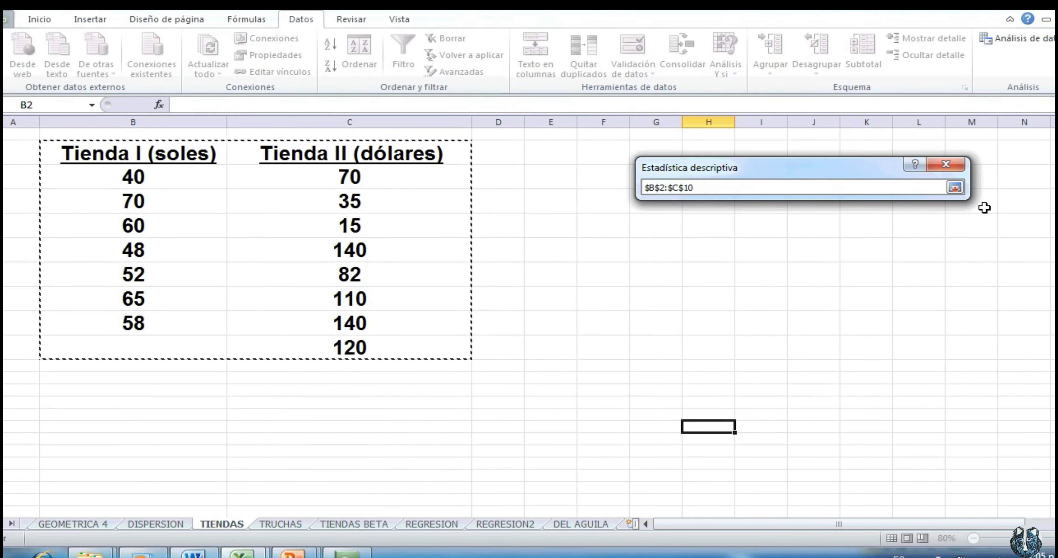
left_click(954, 188)
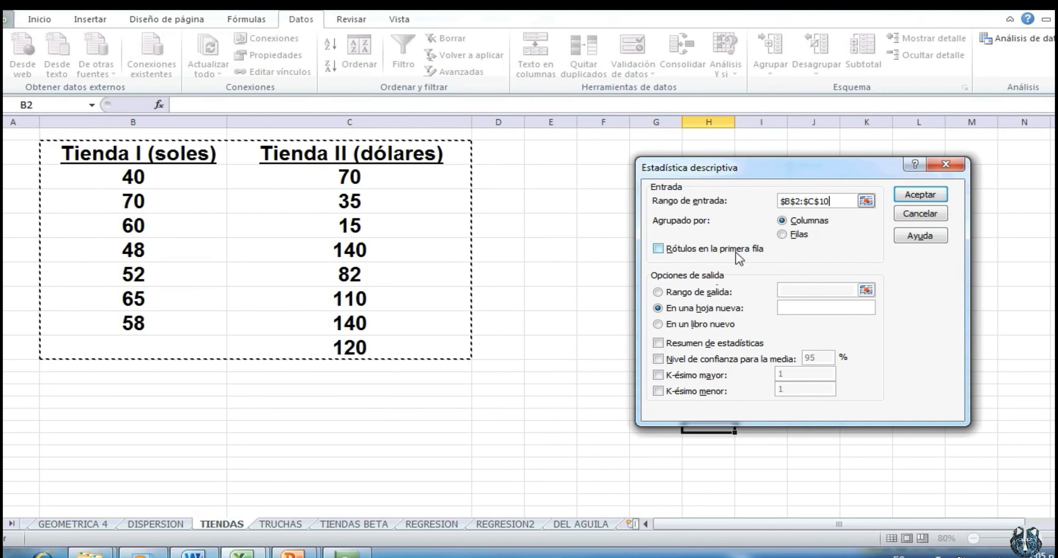
left_click(659, 248)
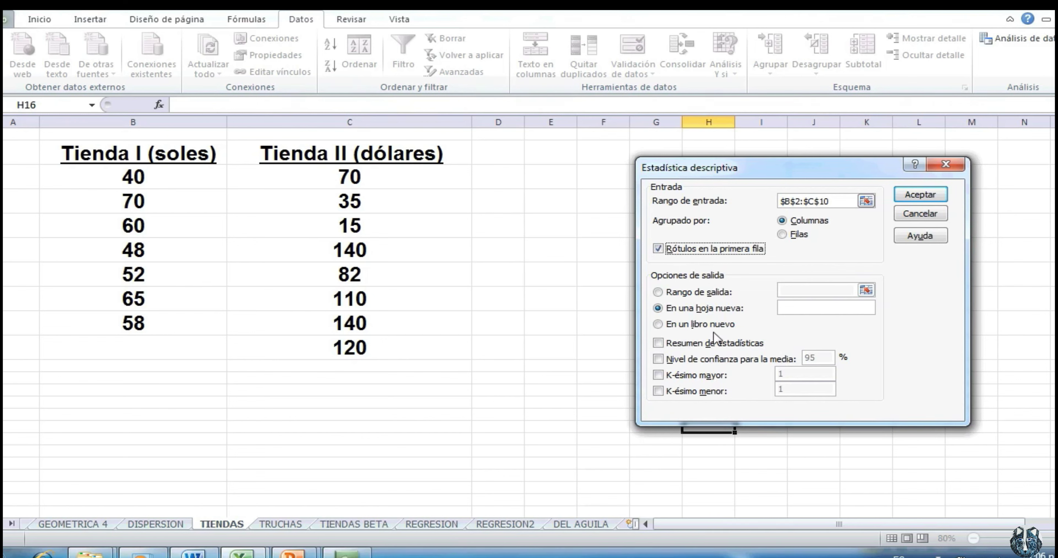
Include the summary statistics, set the output range to cell F2 and run the analysis.
left_click(659, 343)
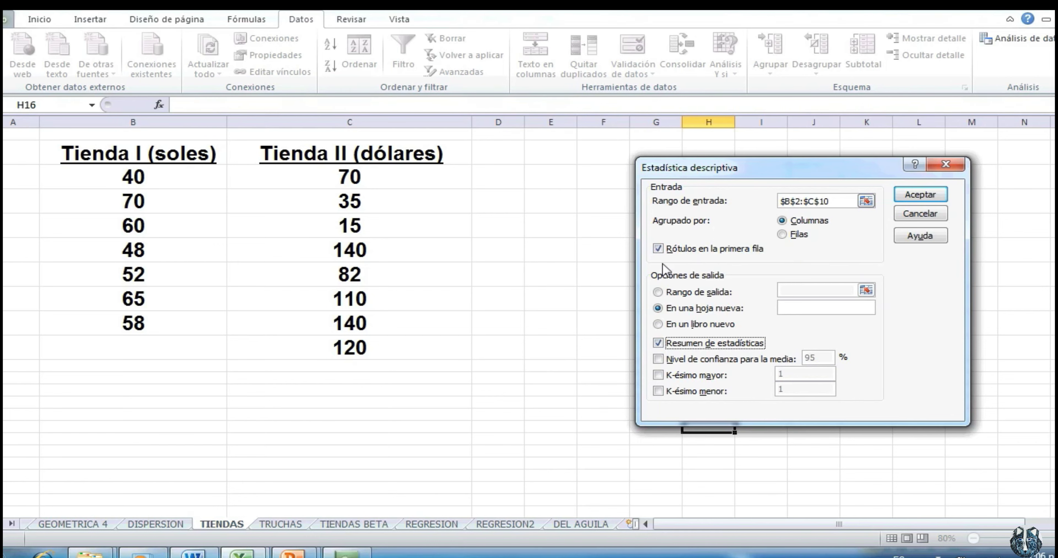
left_click(658, 292)
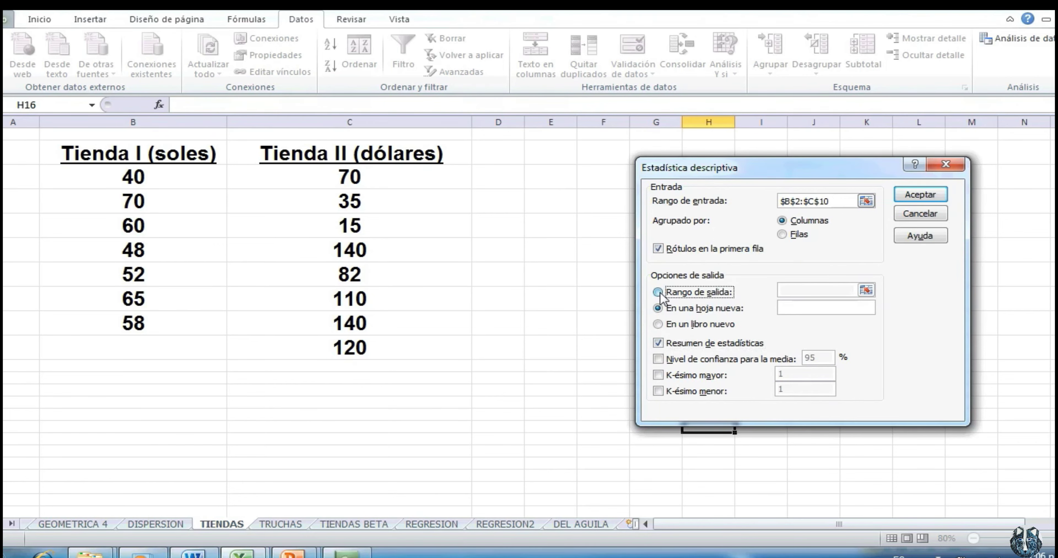
left_click(866, 290)
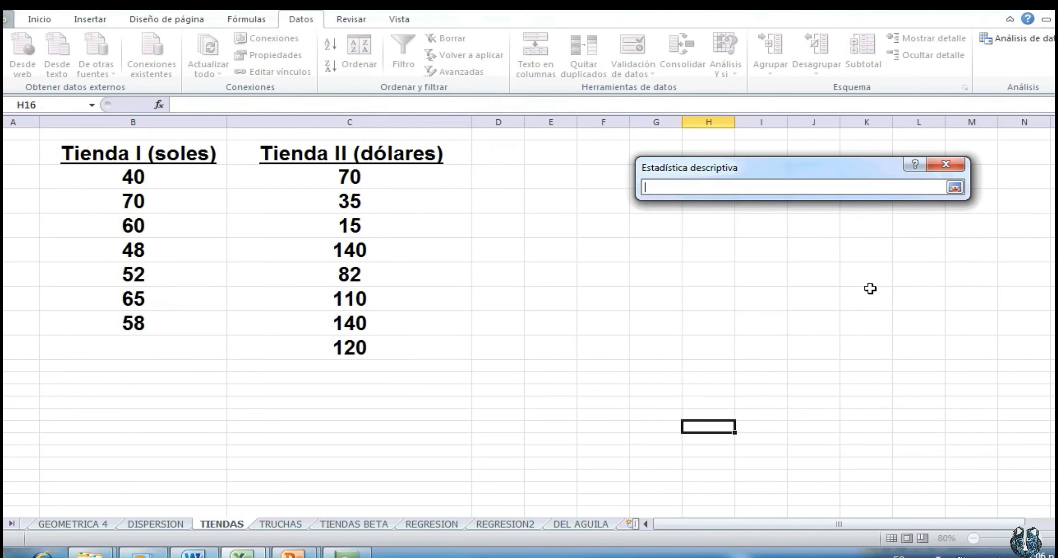
left_click_drag(764, 172, 919, 394)
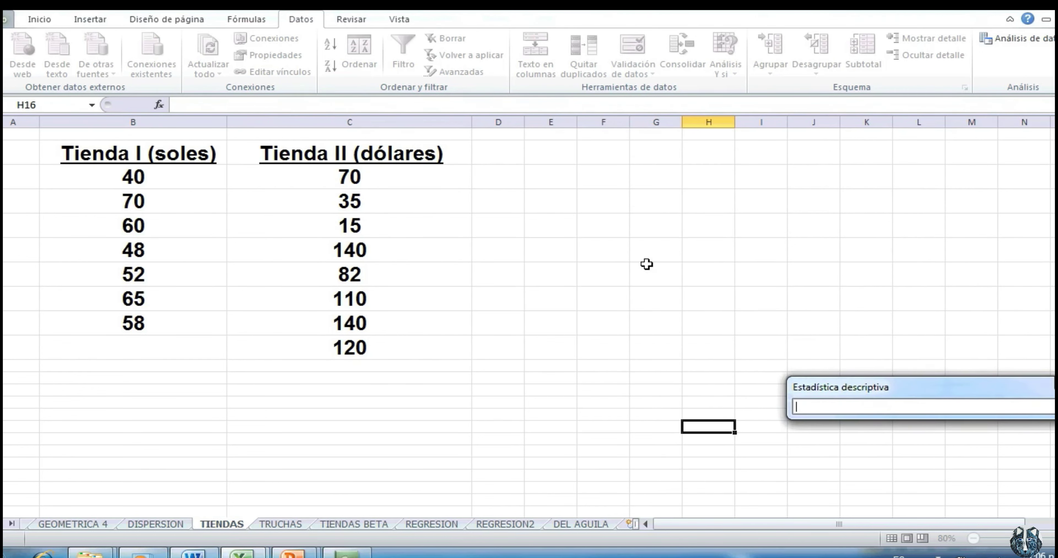
left_click(618, 158)
left_click_drag(972, 397, 809, 348)
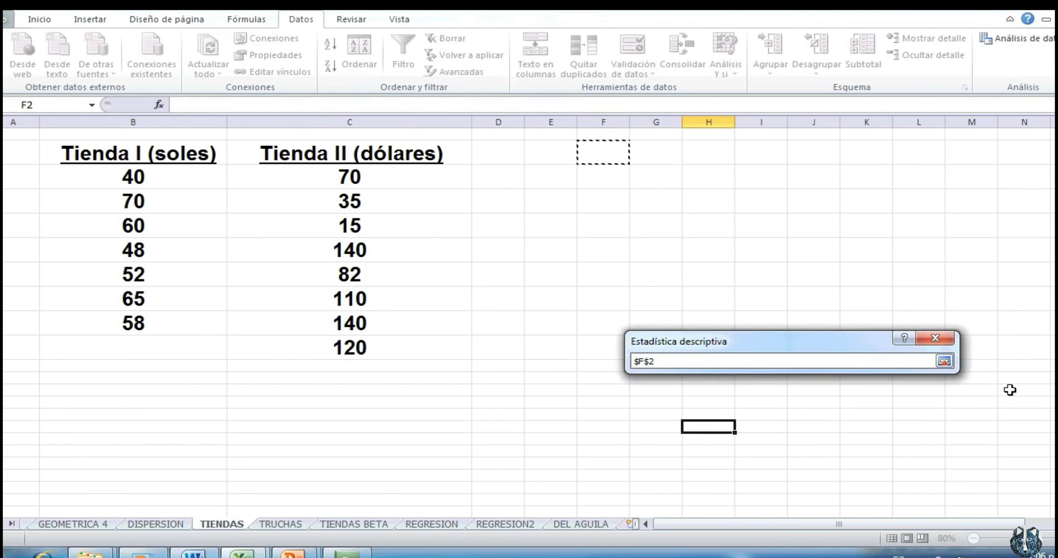
left_click(944, 361)
left_click_drag(848, 348, 865, 212)
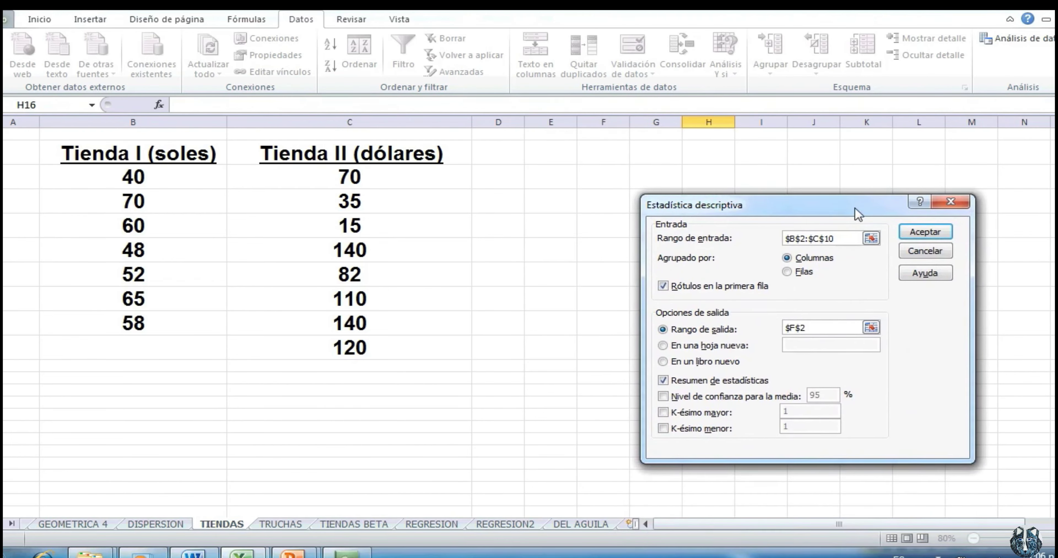
left_click(929, 232)
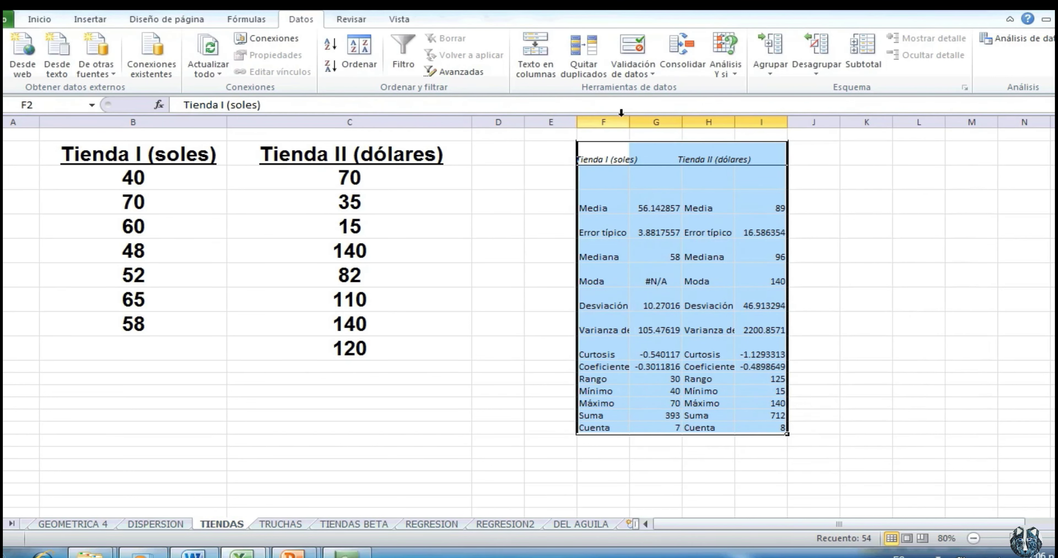
Set the font size of the whole statistics output table starting at F2 to 20.
left_click(192, 165)
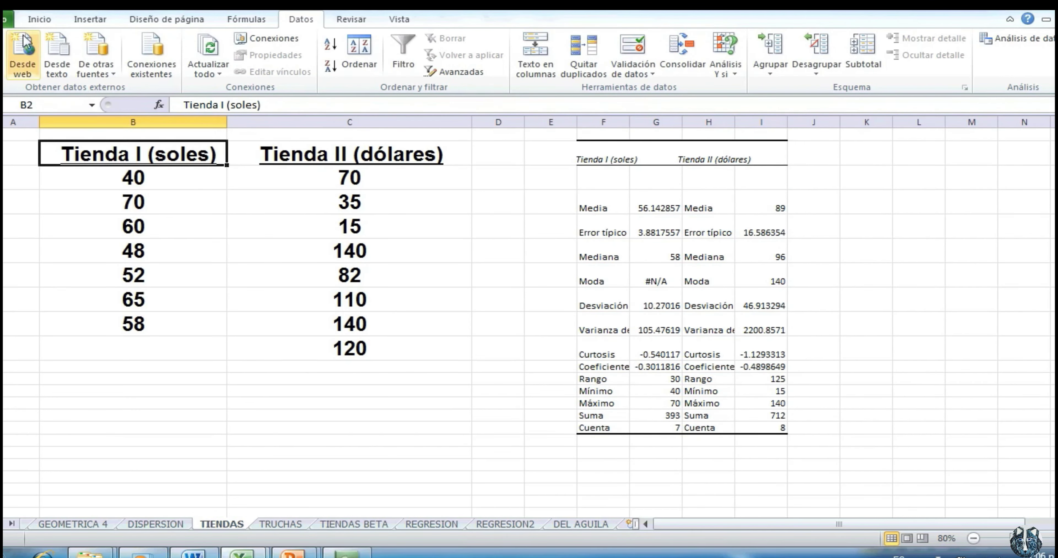
left_click(36, 17)
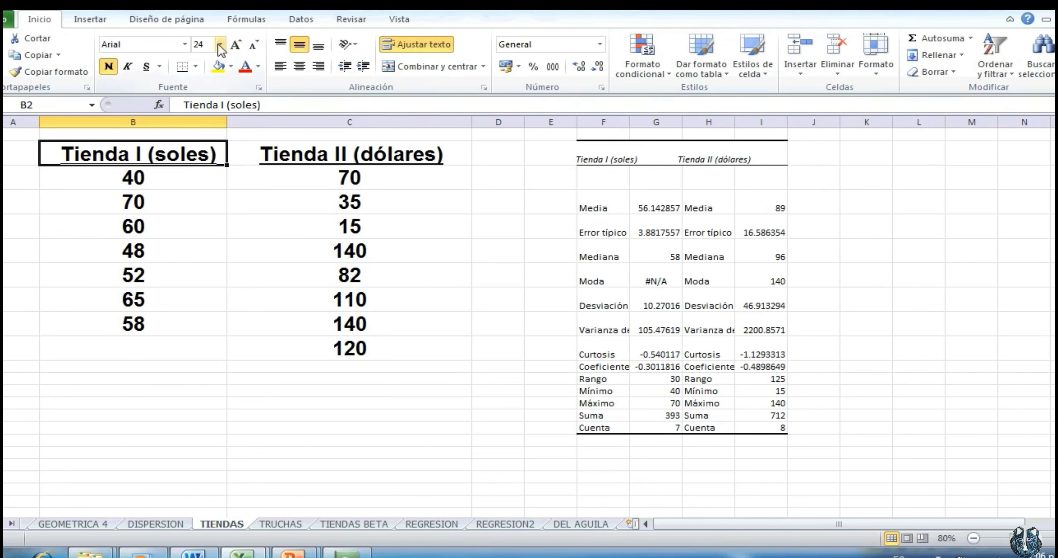
left_click(953, 379)
left_click_drag(586, 156, 768, 432)
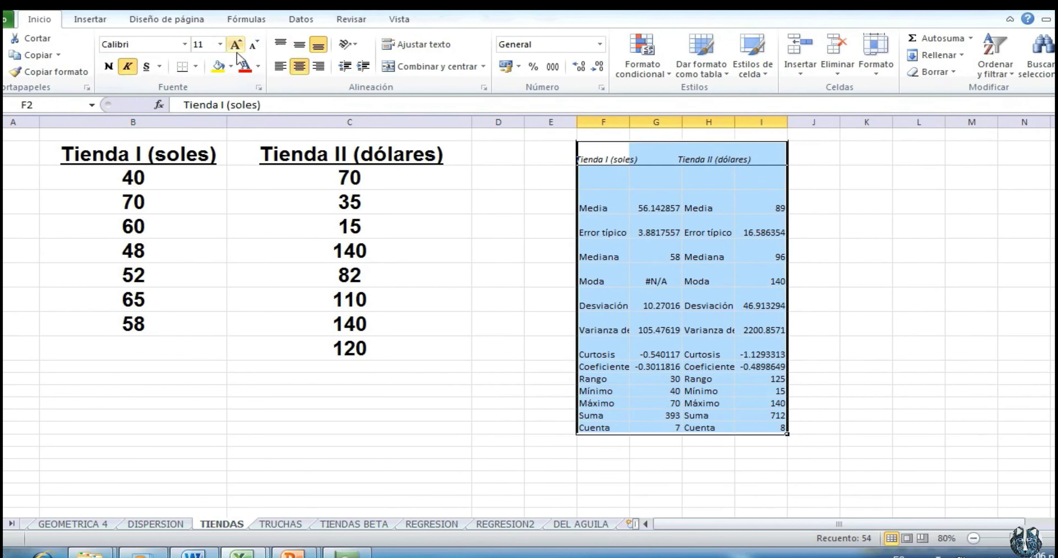
left_click(220, 44)
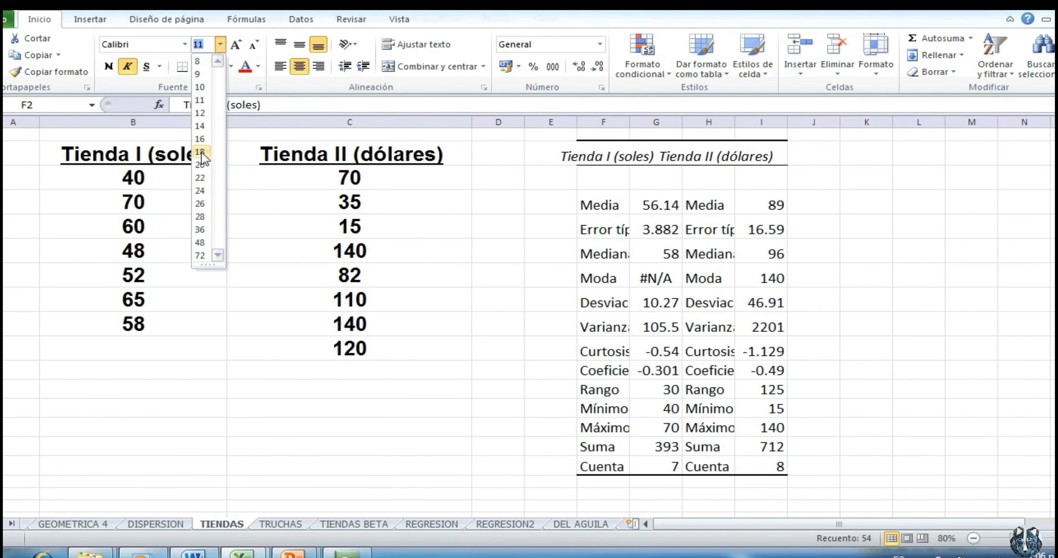
left_click(205, 164)
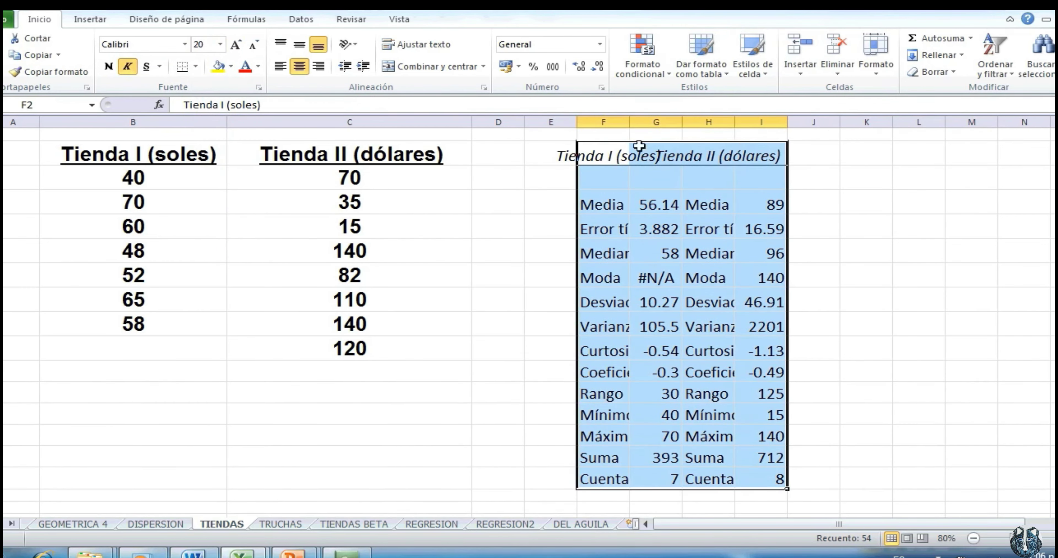
Autofit the widths of columns F, G, H and I to the statistics table's contents.
double_click(630, 125)
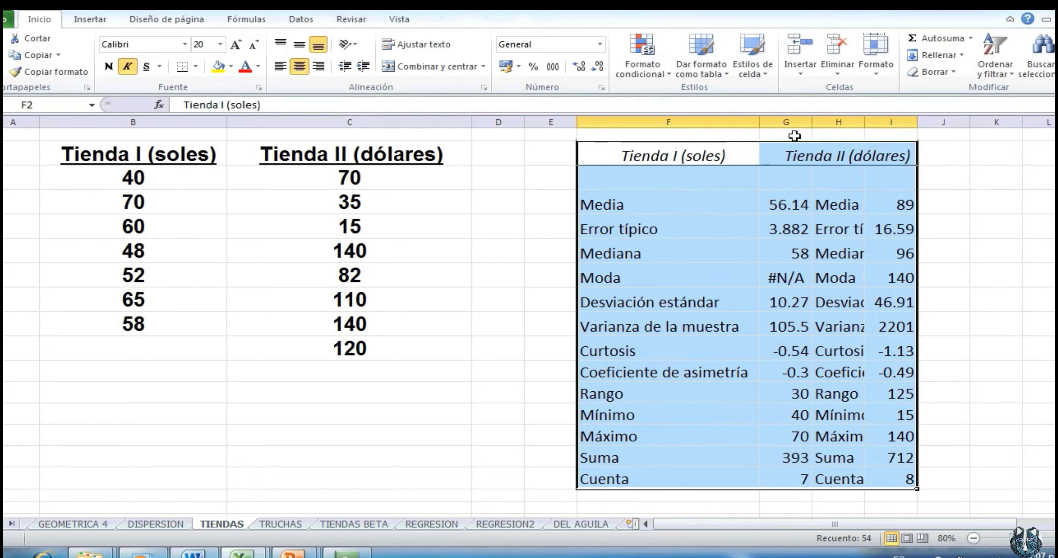
double_click(811, 122)
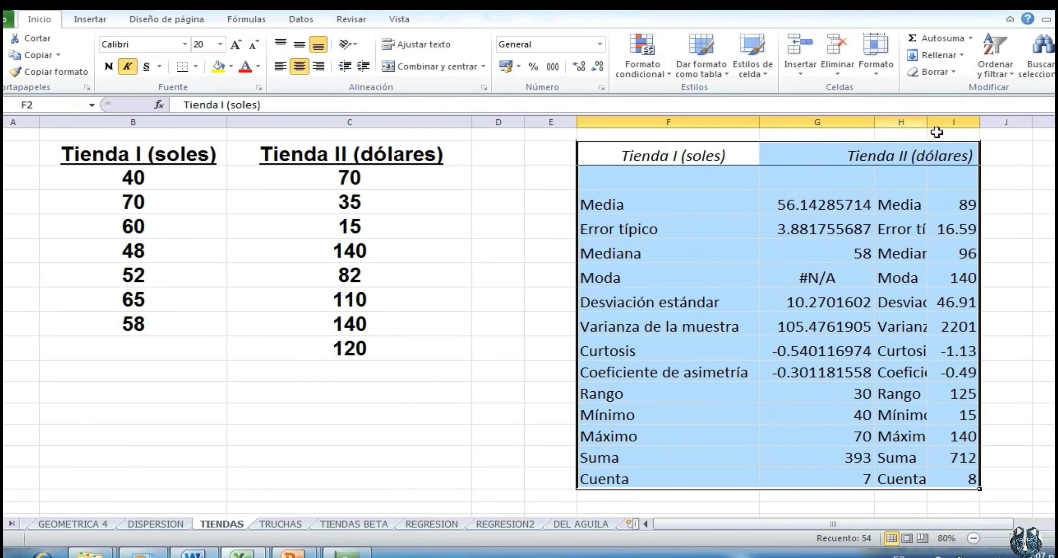
double_click(926, 122)
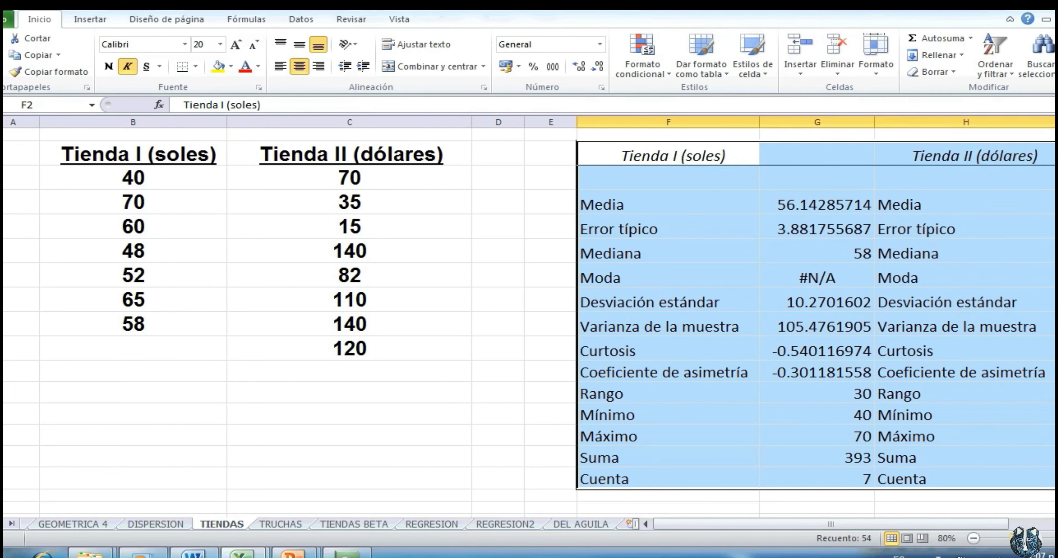
scroll(646, 524, "right", 2)
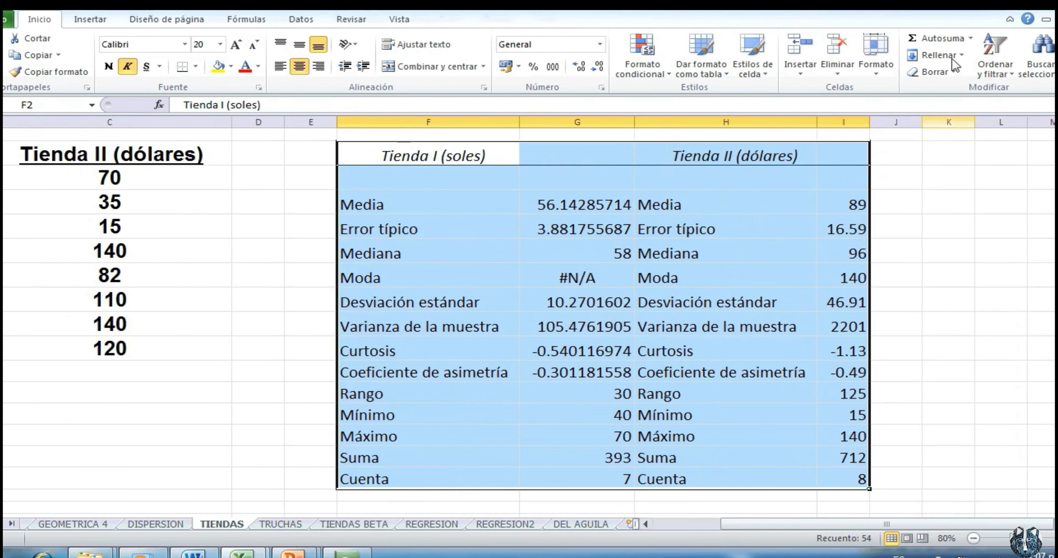
double_click(871, 126)
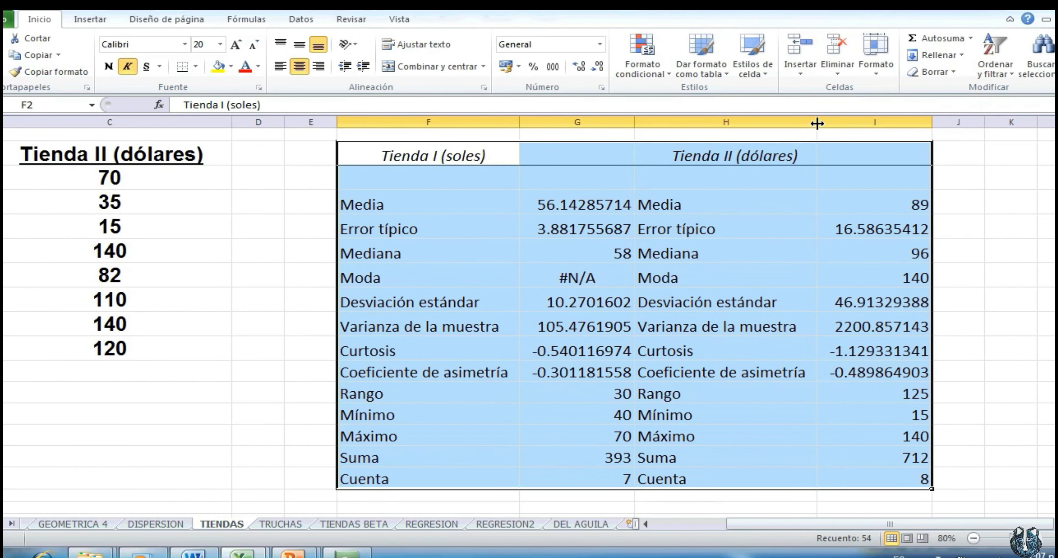
left_click(246, 357)
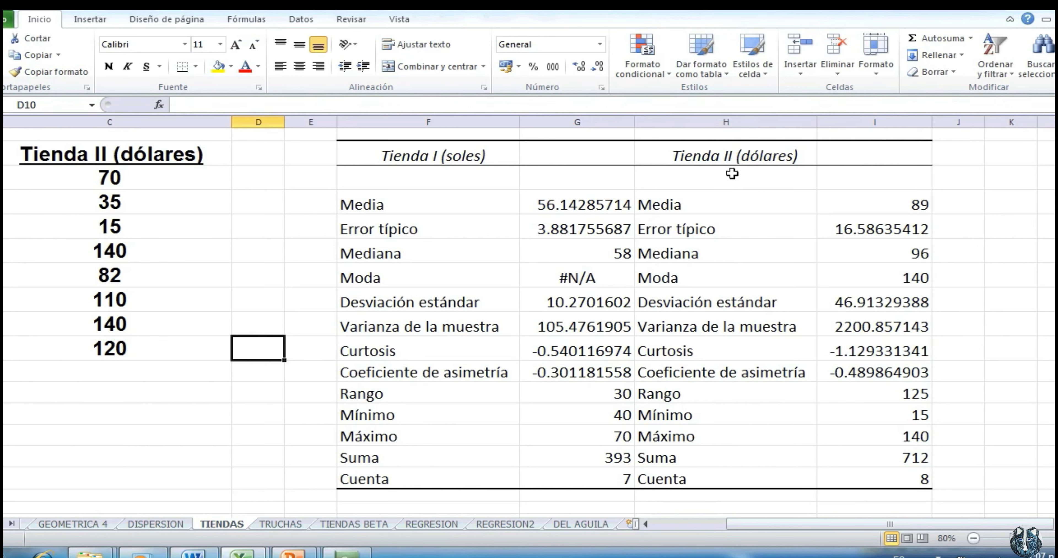
Move the two store headings from F2:H2 one column over, so they start at G2 above their values.
left_click_drag(412, 162, 711, 164)
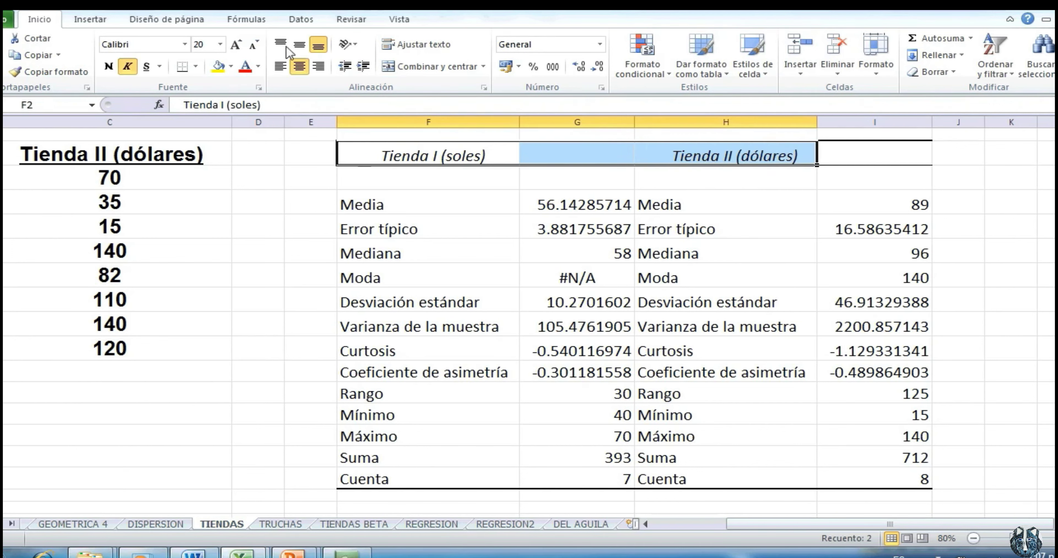
left_click(38, 41)
left_click(595, 158)
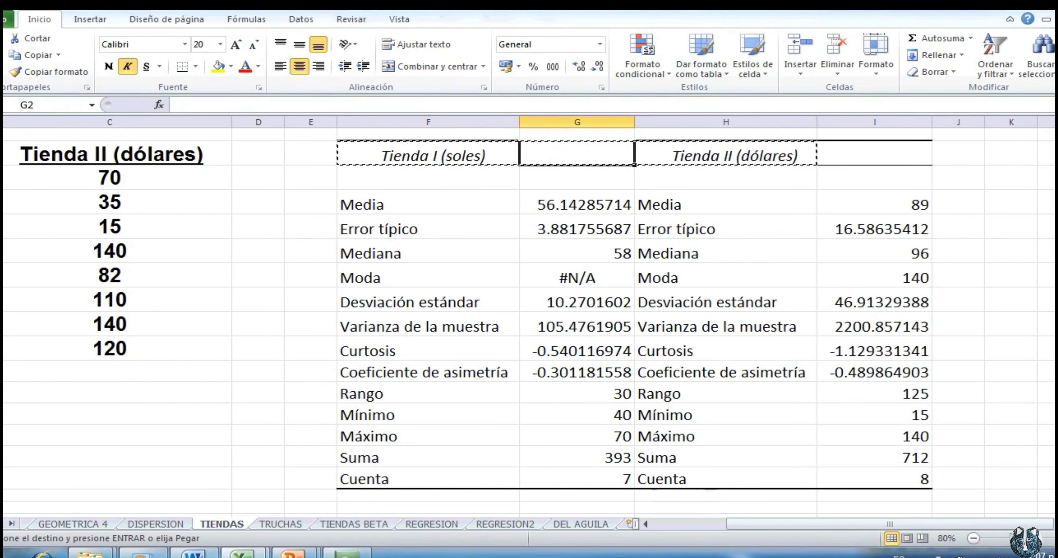
key("Return")
Delete column H with the repeated statistic labels and autofit column G to its contents.
left_click(707, 119)
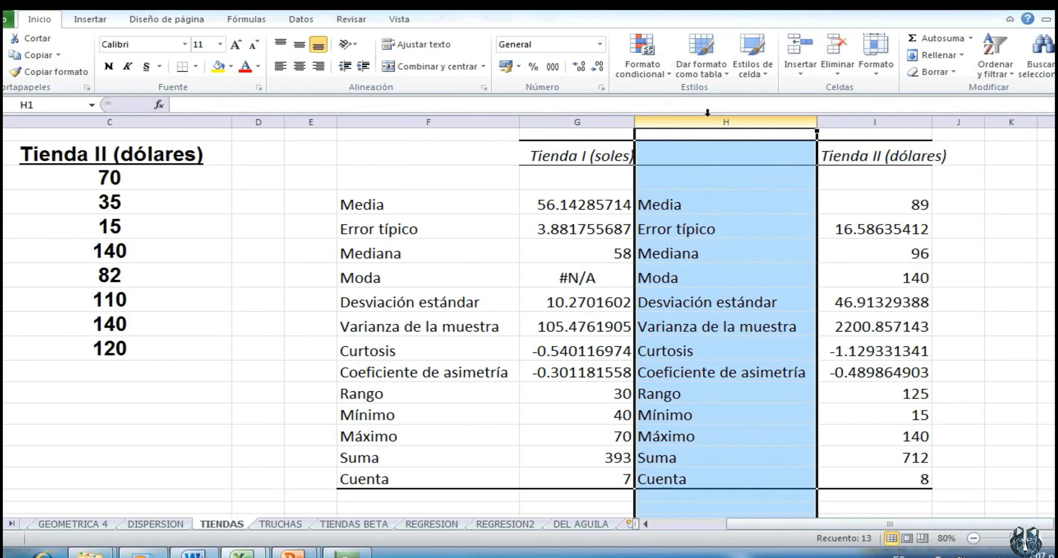
right_click(708, 117)
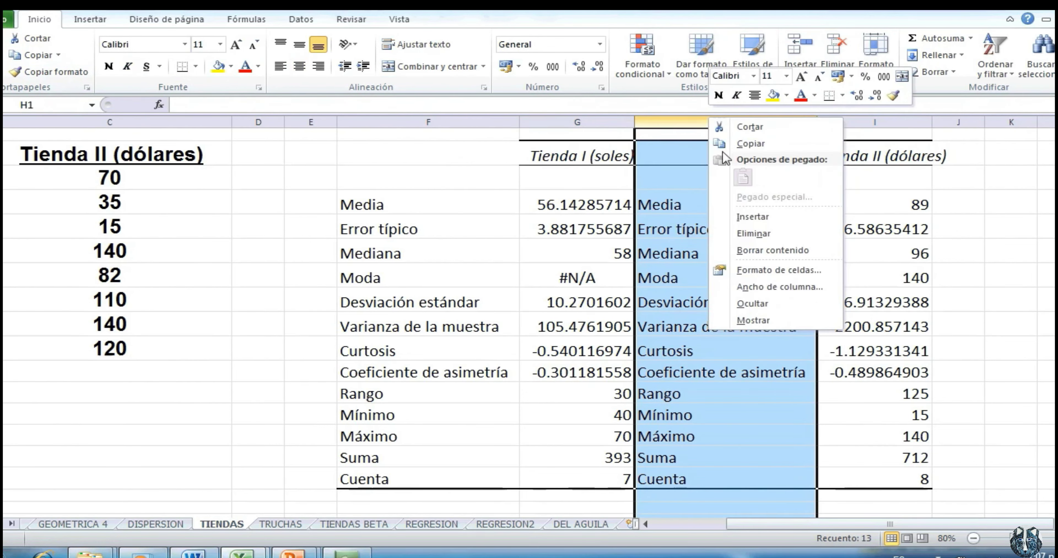
left_click(758, 234)
double_click(751, 122)
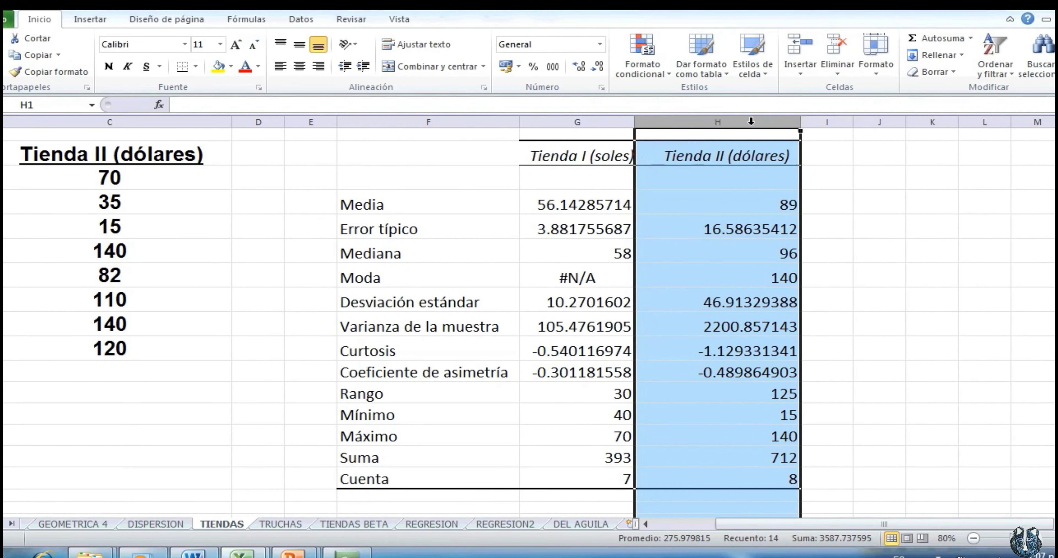
double_click(635, 122)
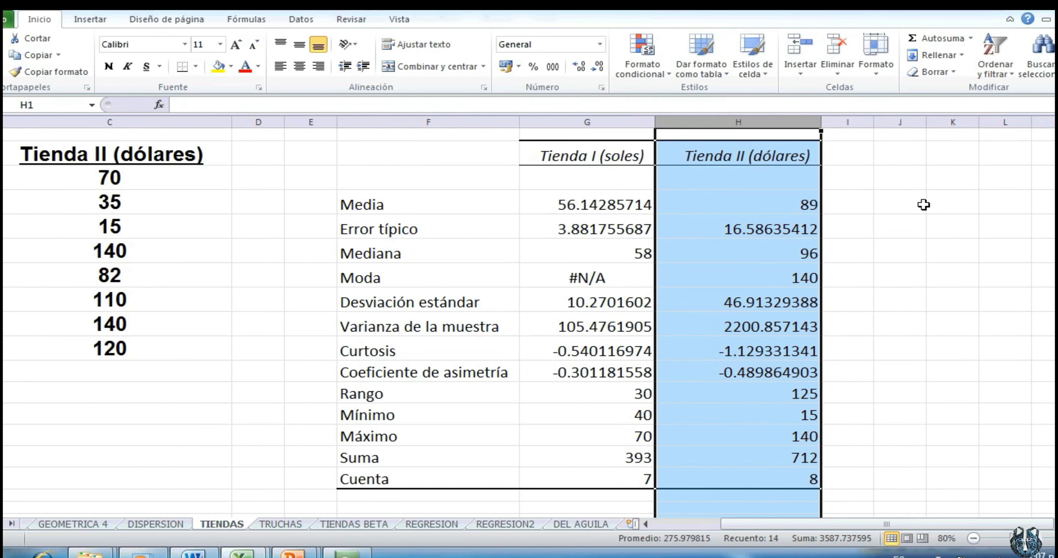
Fill the Media row of the statistics table, F4:H4, with yellow.
scroll(924, 205, "down", 1)
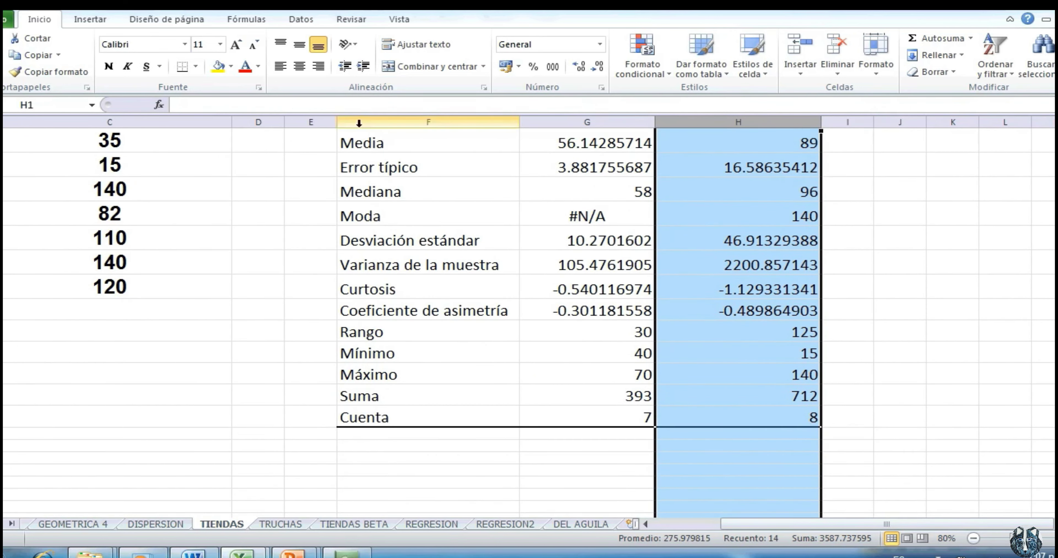
left_click_drag(394, 144, 740, 143)
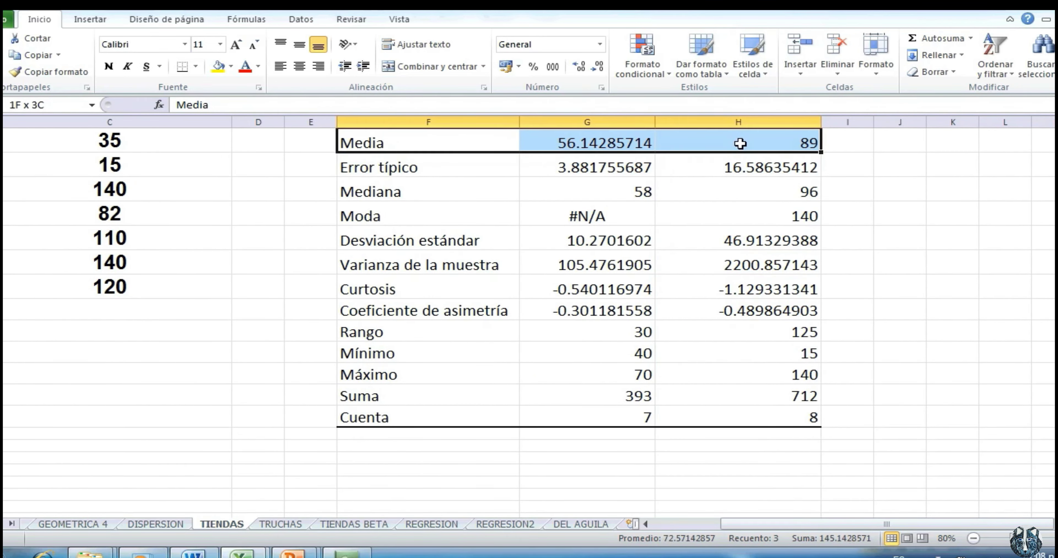
left_click(218, 65)
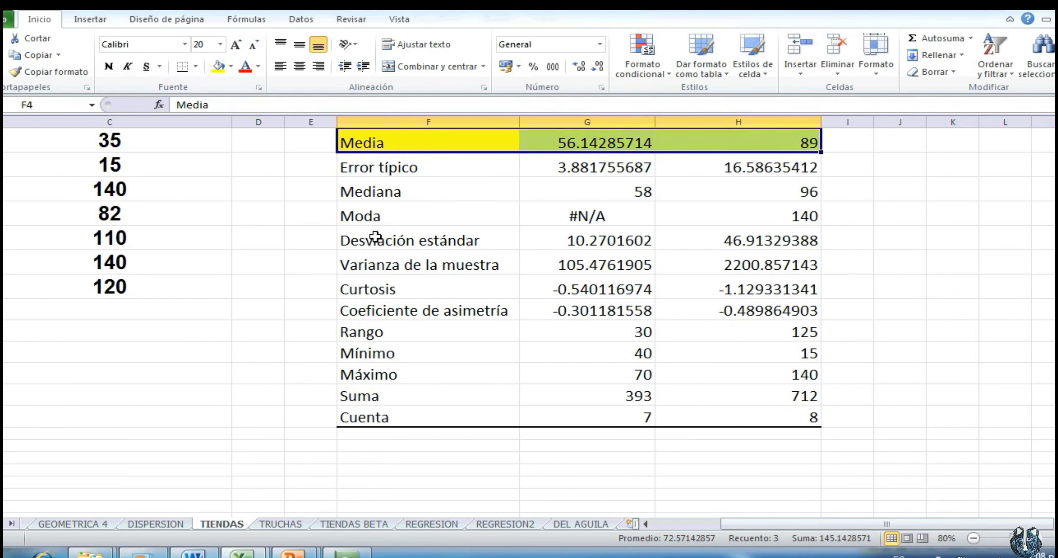
Fill the Desviación estándar row of the statistics table, F8:H8, with yellow.
left_click_drag(376, 237, 701, 246)
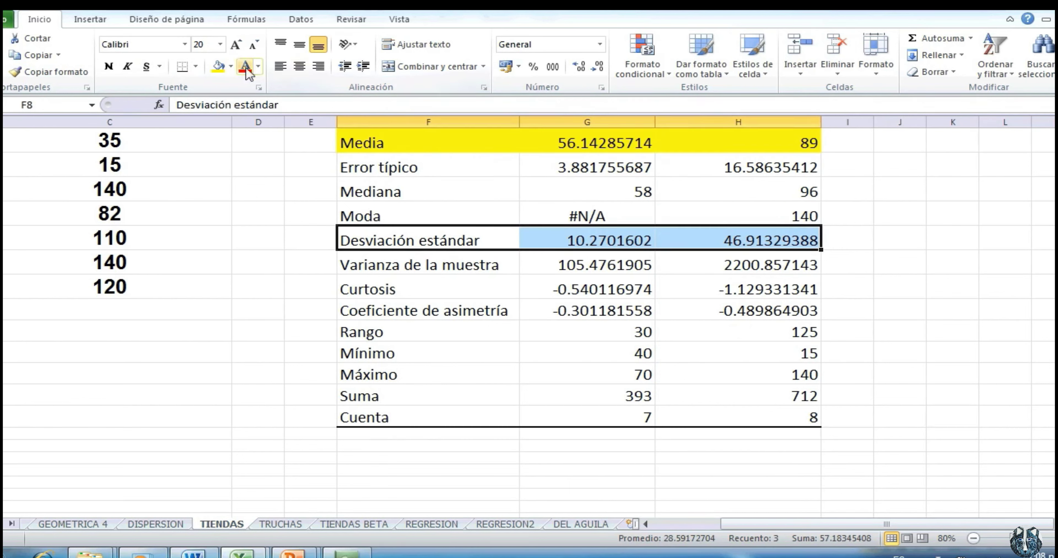
left_click(218, 65)
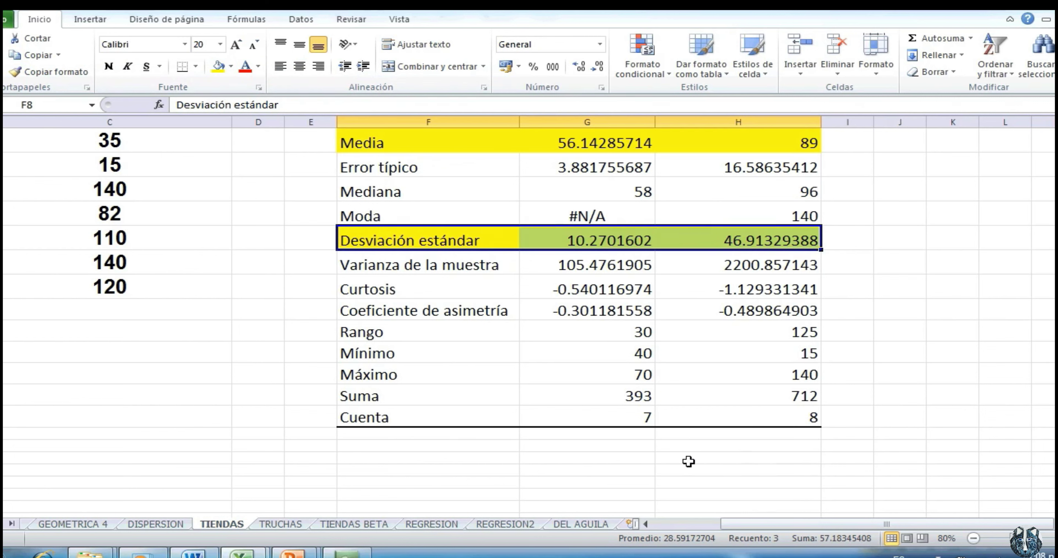
Label F17 below the statistics table as CV and calculate the first store's value in G17 with =G8/G4.
left_click(377, 435)
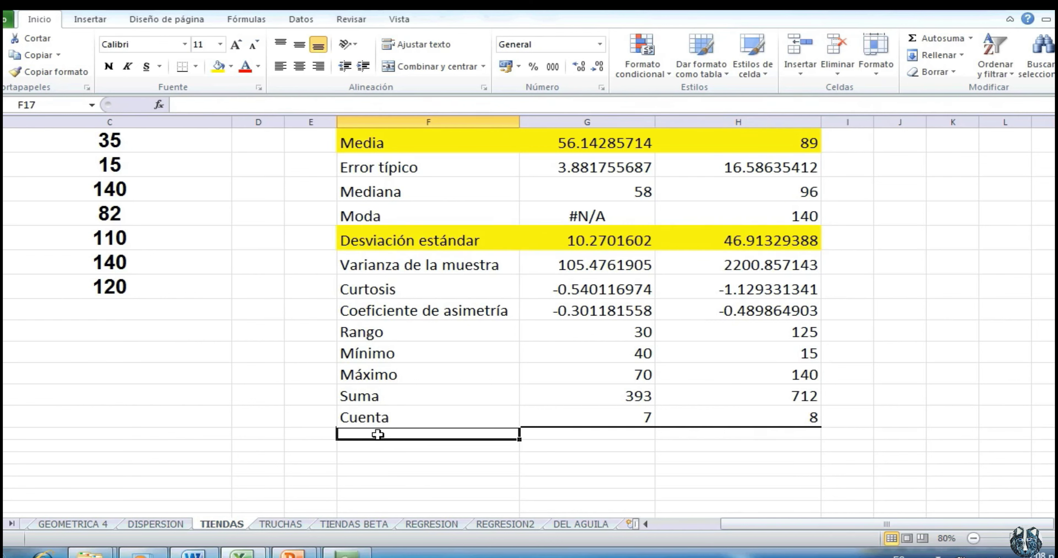
type("CV")
left_click(554, 488)
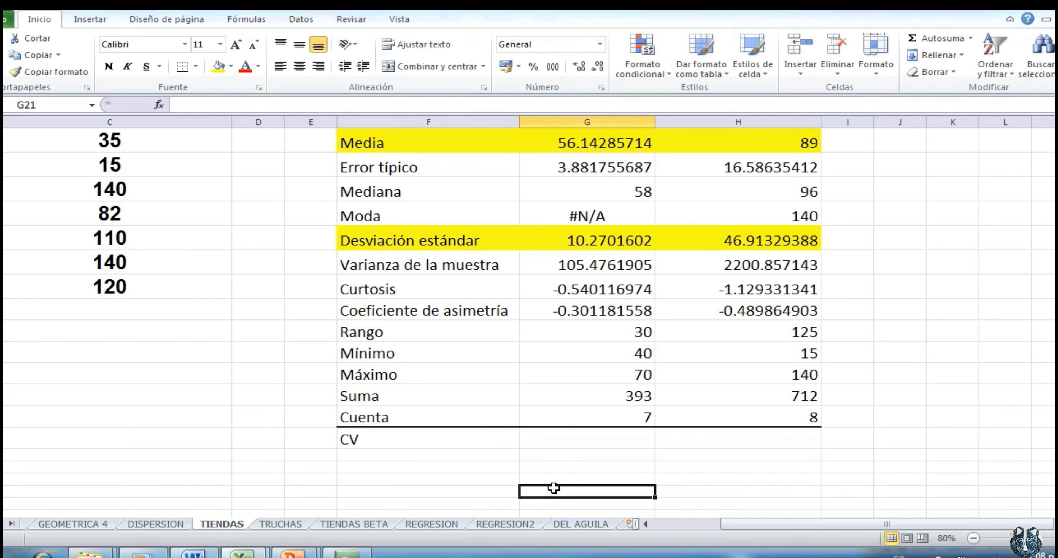
left_click(615, 441)
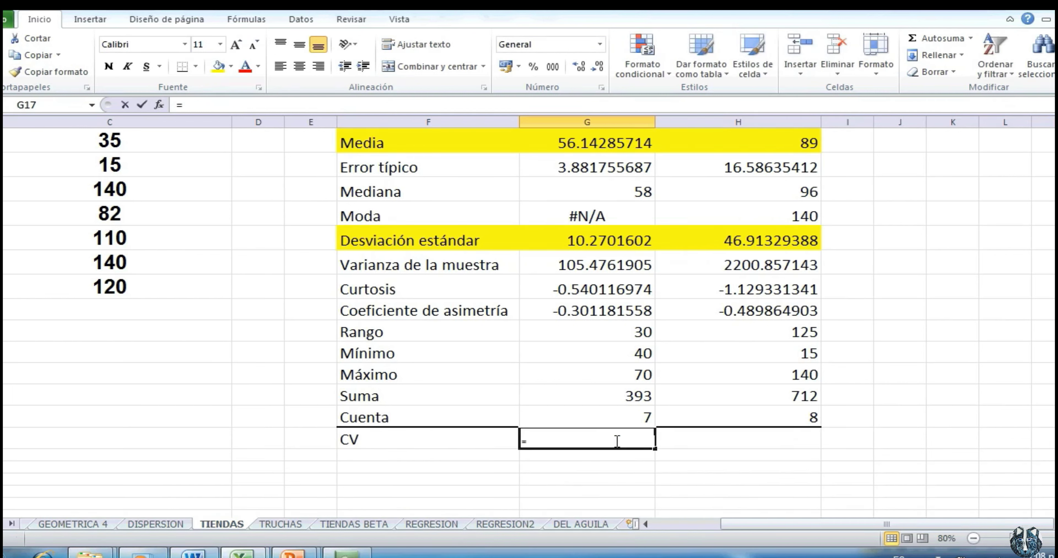
type("=")
left_click(621, 246)
type("/")
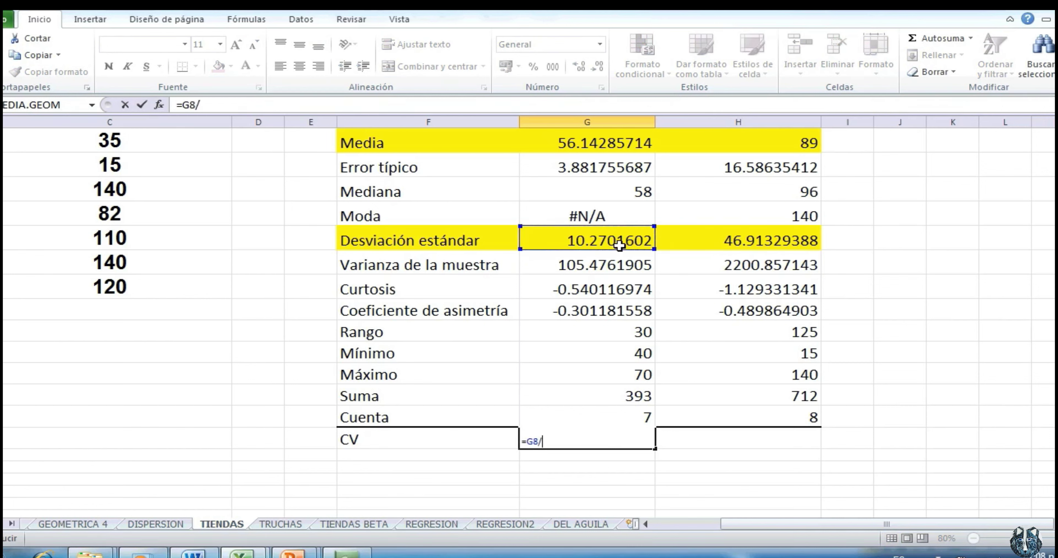
left_click(589, 139)
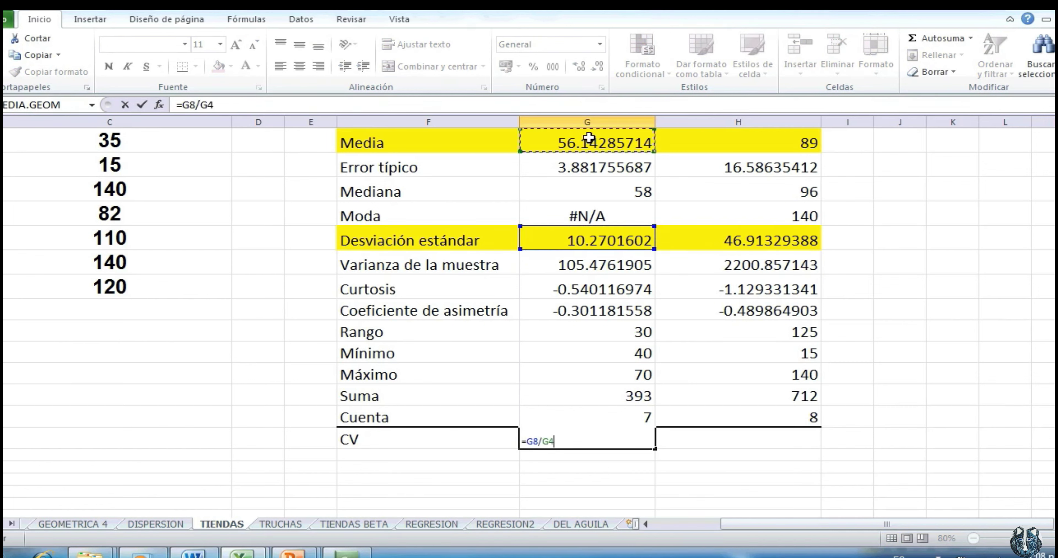
key("Return")
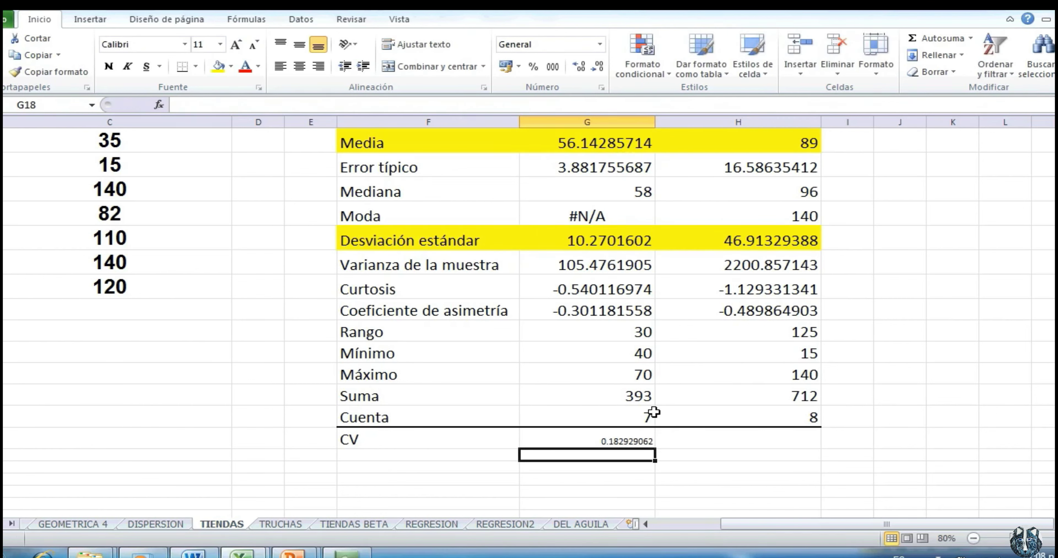
Copy the CV formula from G17 to H17 and format both cells as percentages with two decimals.
left_click(625, 439)
left_click_drag(654, 450, 756, 454)
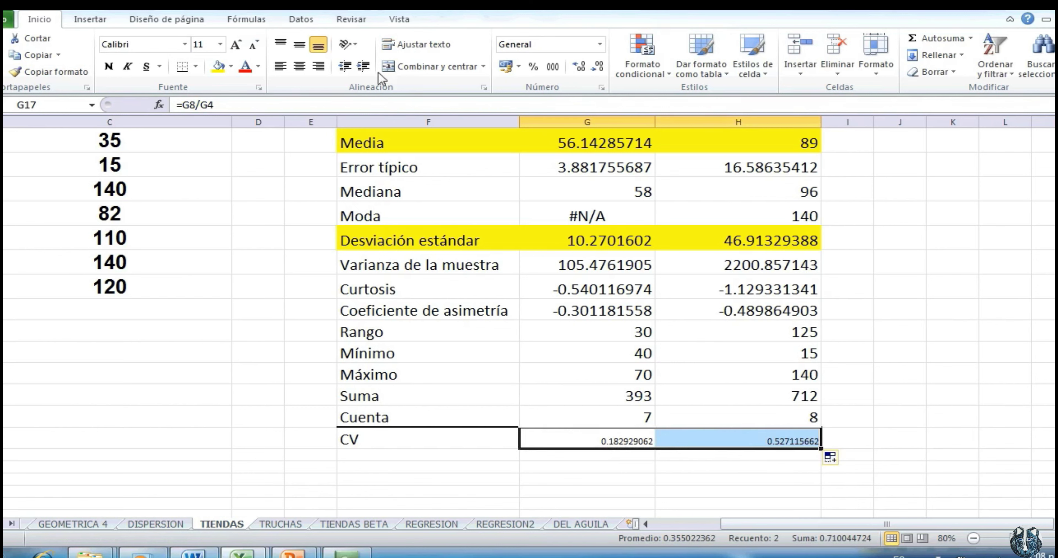
left_click(534, 68)
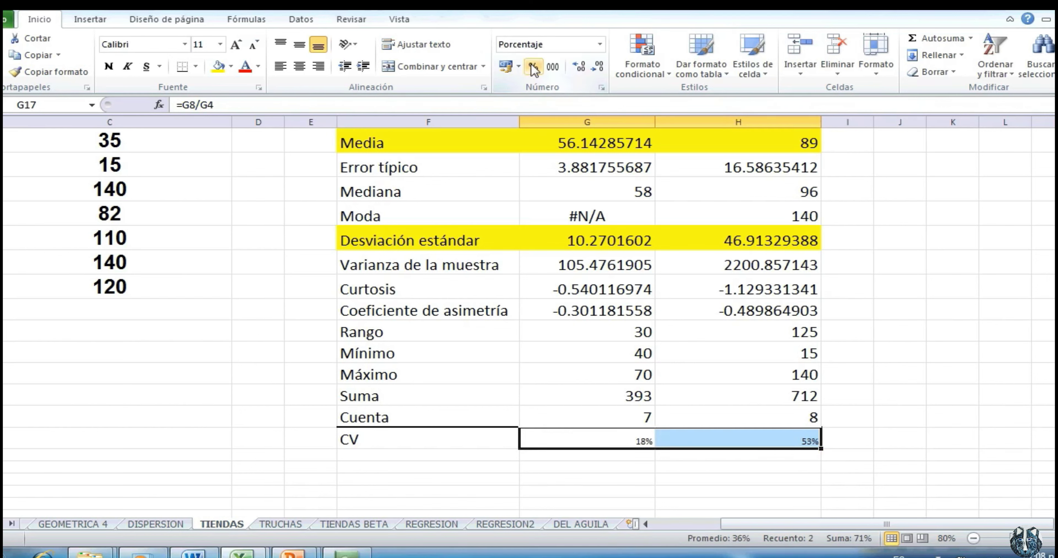
left_click(583, 68)
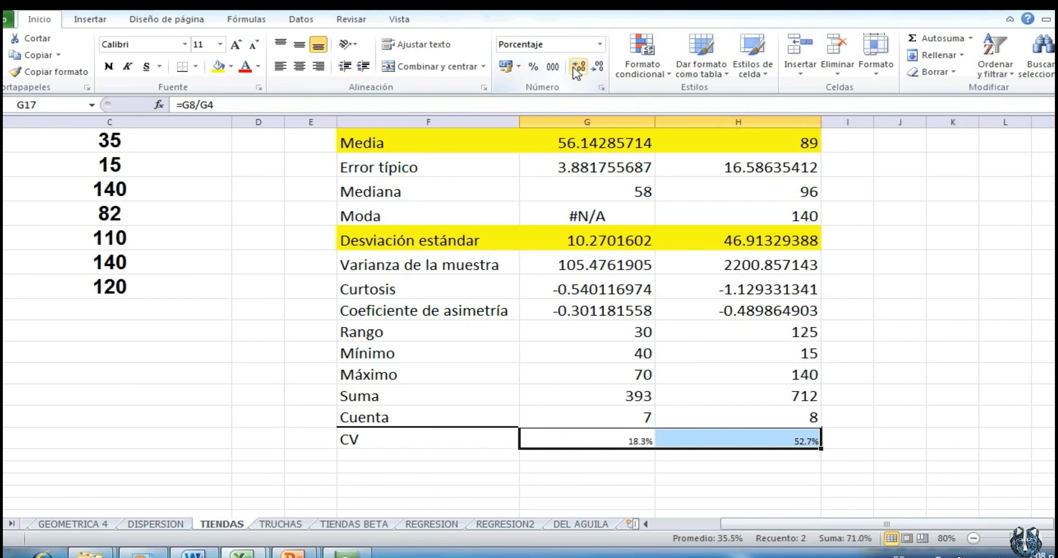
left_click(574, 67)
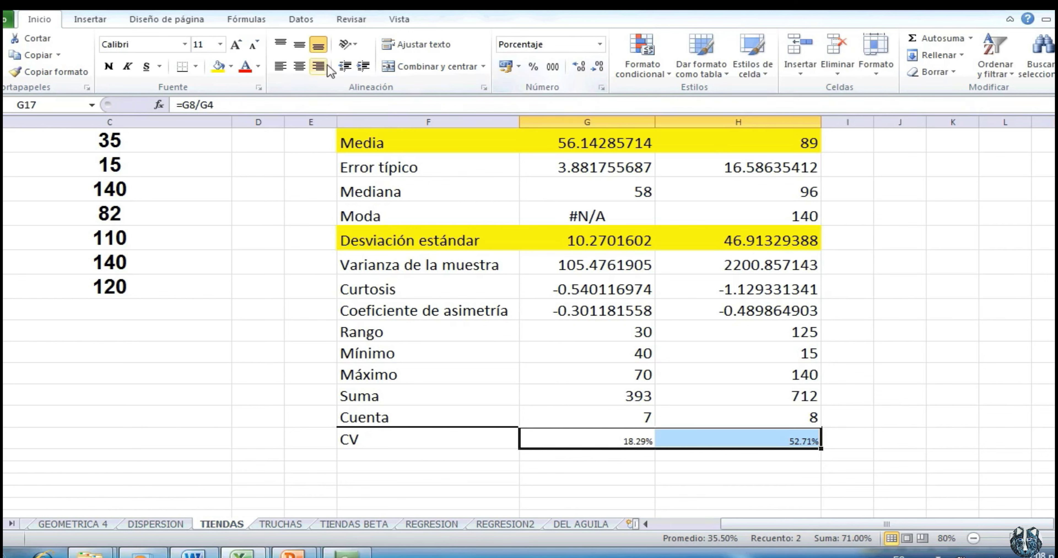
Set the font size of the CV values in G17:H17 to 20.
left_click(220, 46)
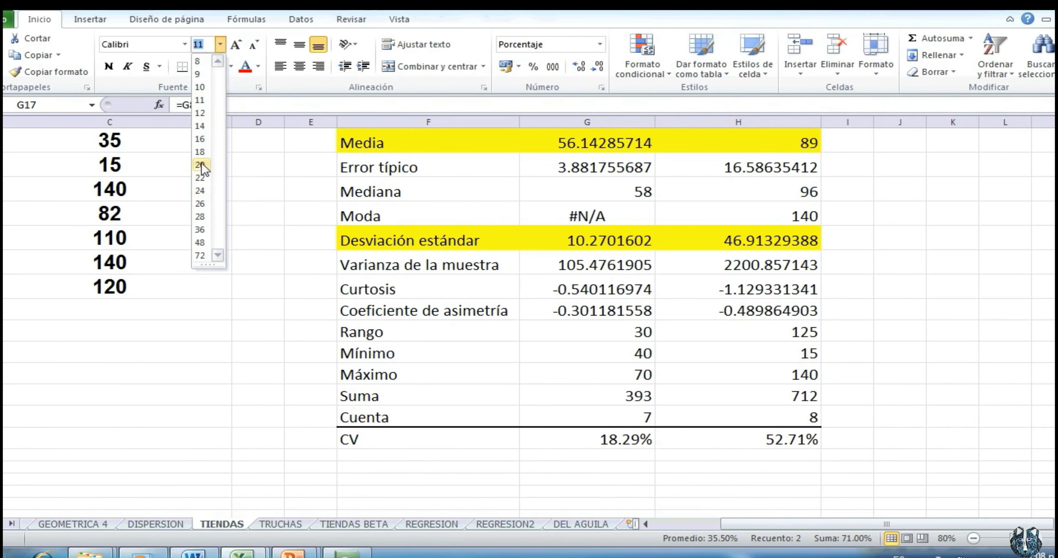
key("Escape")
left_click(918, 416)
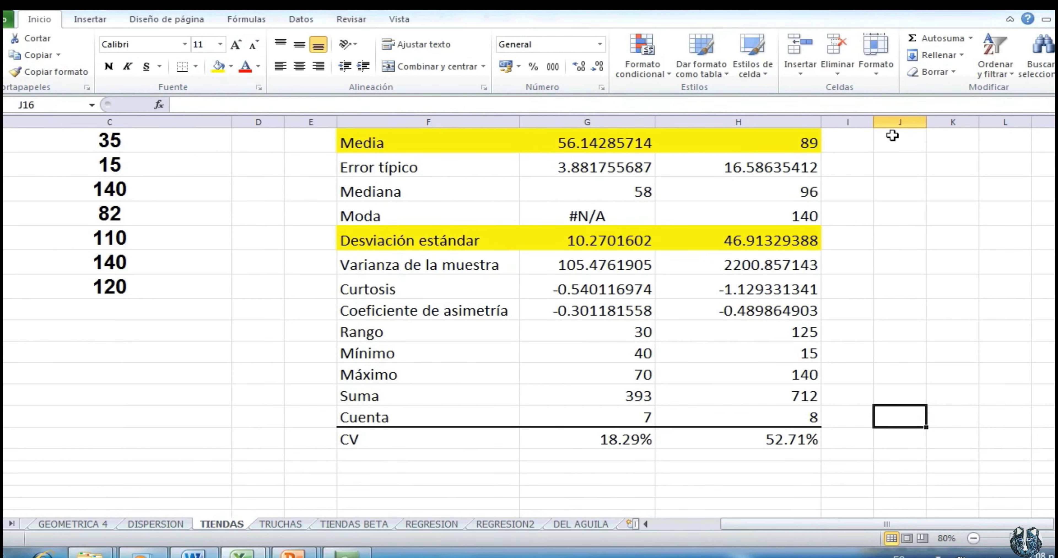
scroll(983, 203, "up", 1)
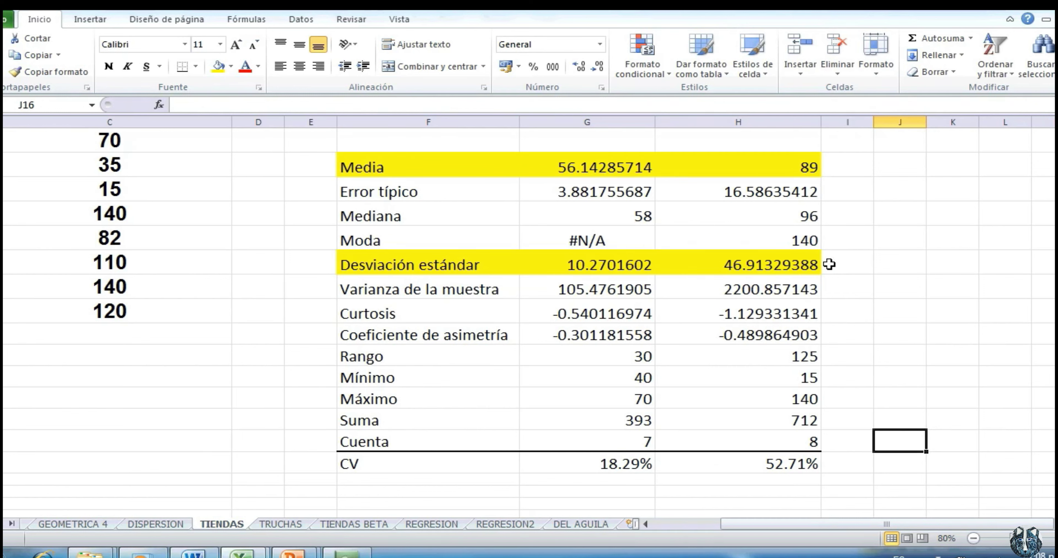
left_click(932, 237)
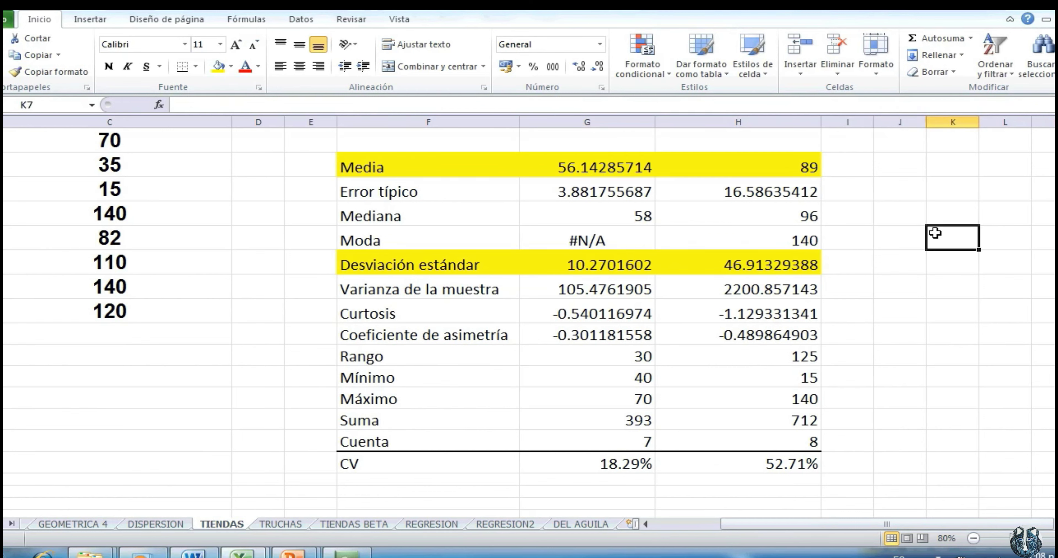